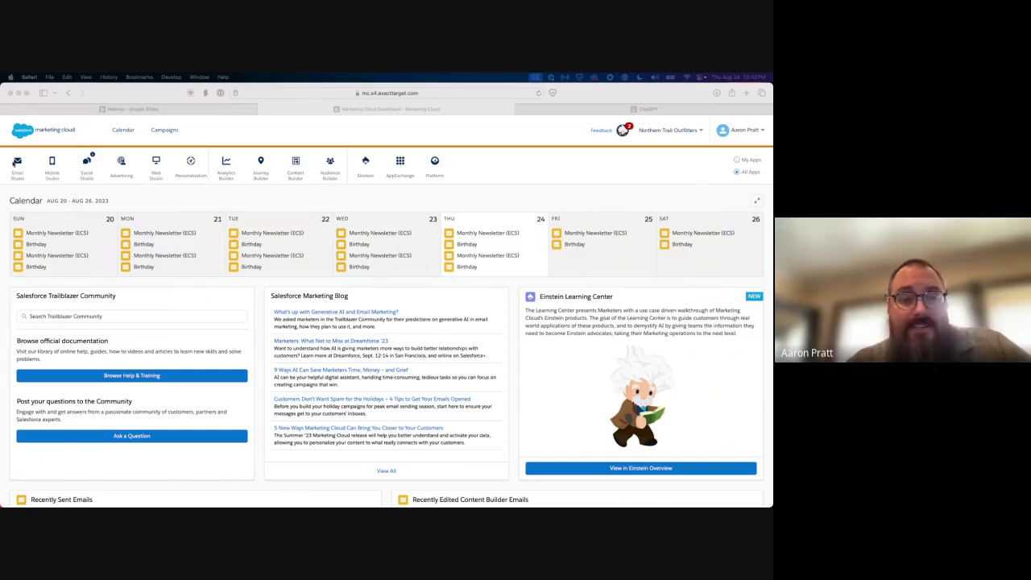
Check the Einstein Messaging Insights notifications on the Marketing Cloud dashboard and close them
click(16, 187)
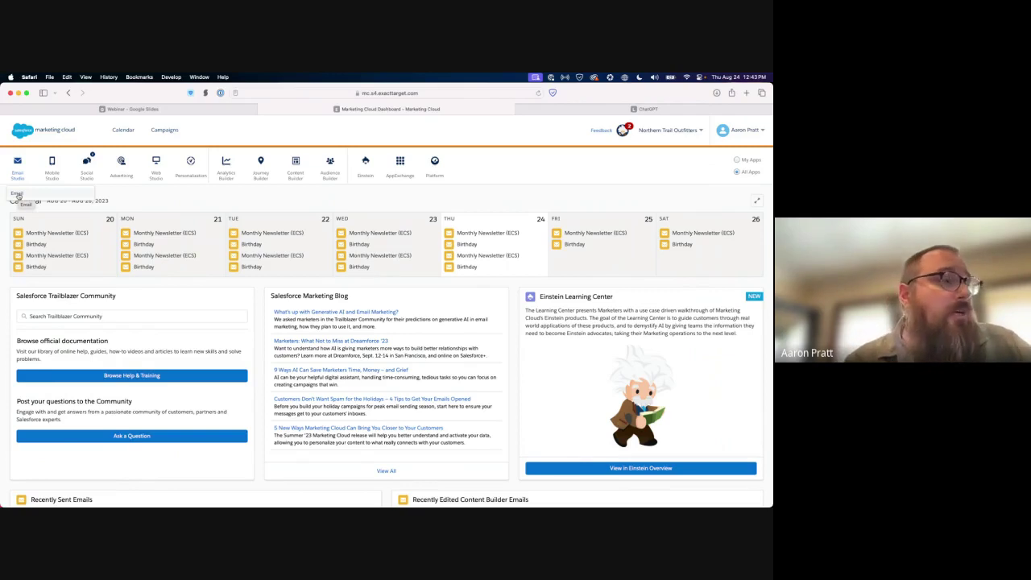
mouse_move(262, 169)
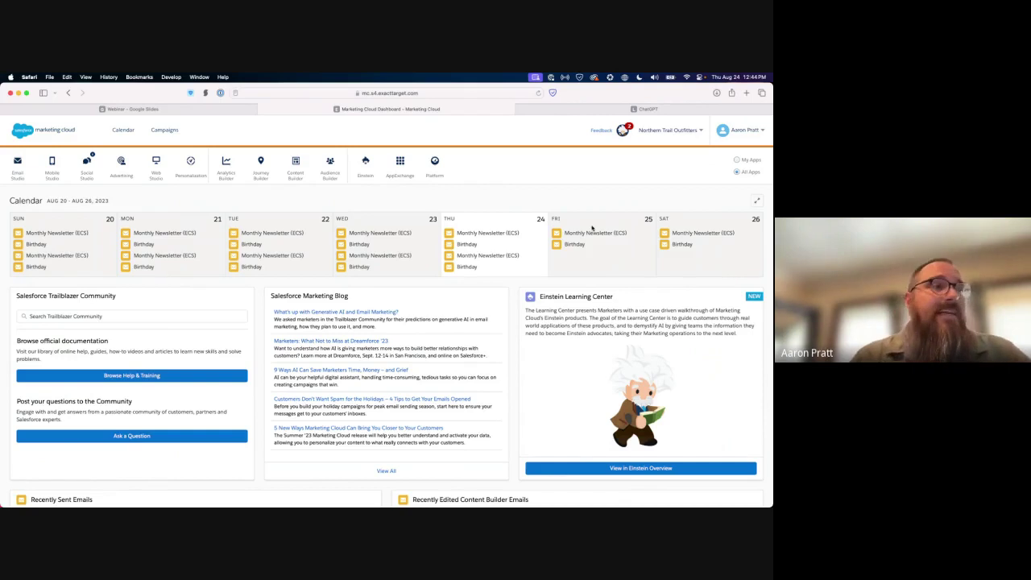
click(622, 131)
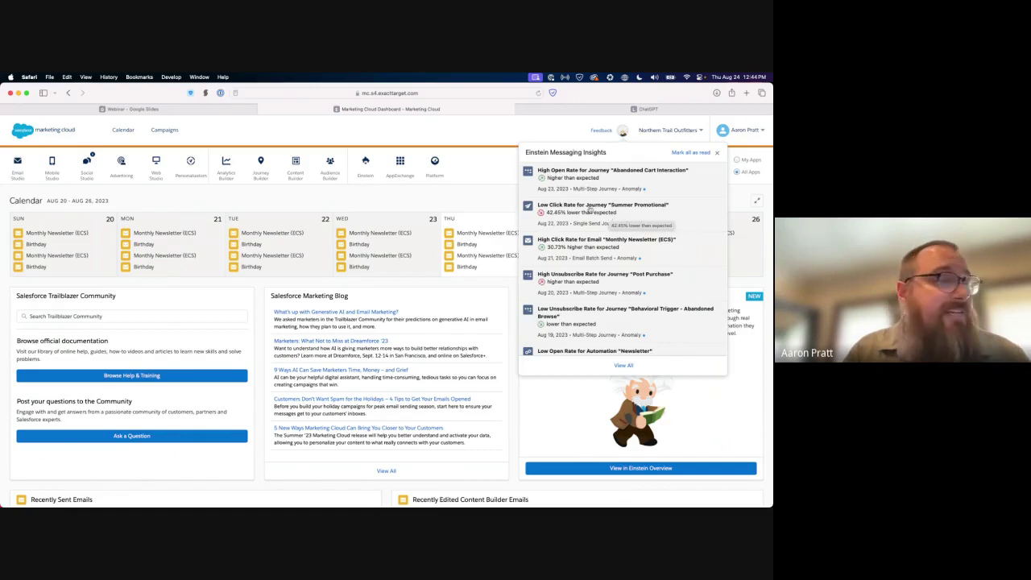
click(470, 153)
Open Einstein Overview and view the Trusted Use of Einstein and Re-engage Dormant Customers use cases
mouse_move(365, 168)
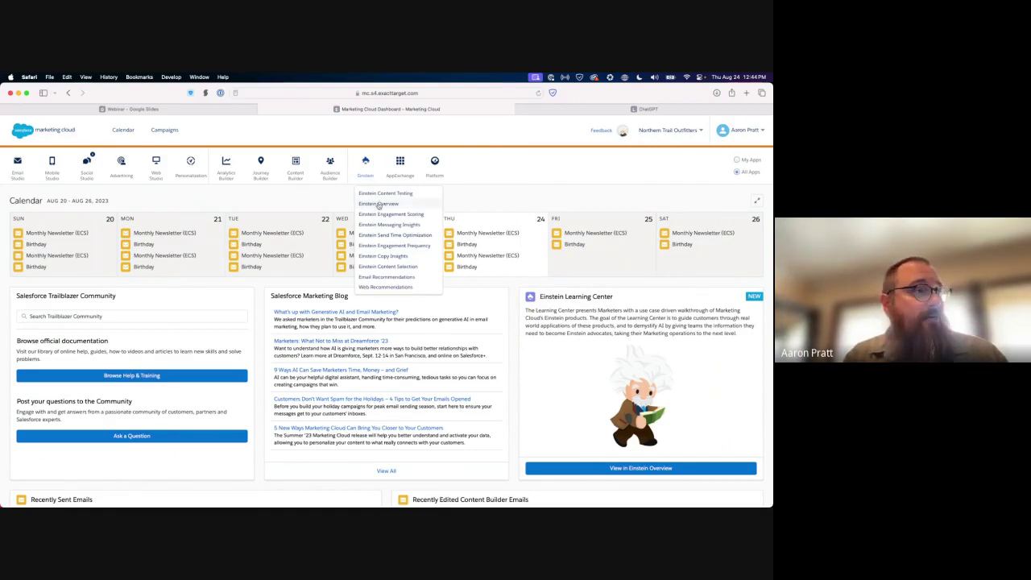
click(379, 204)
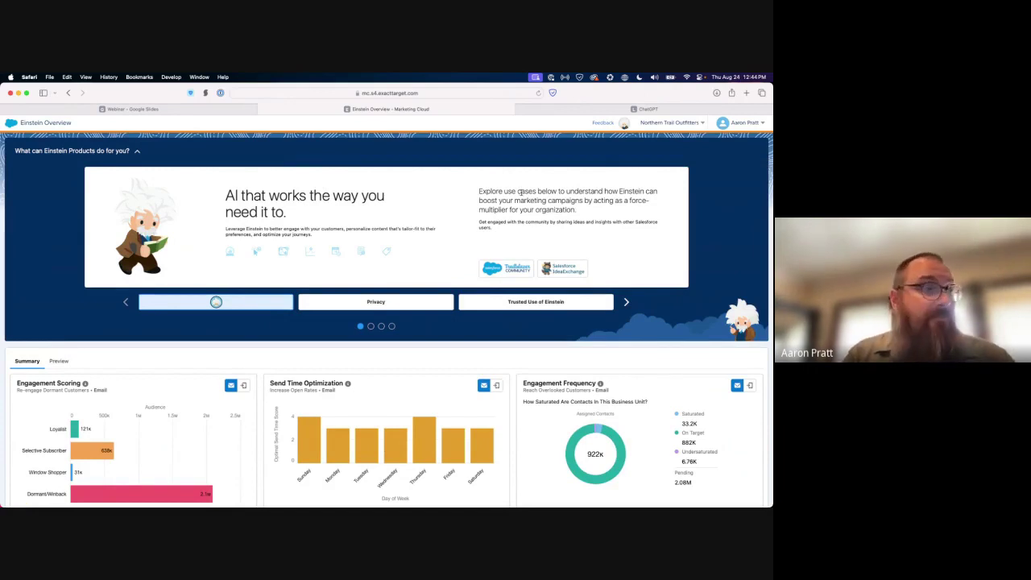
click(556, 305)
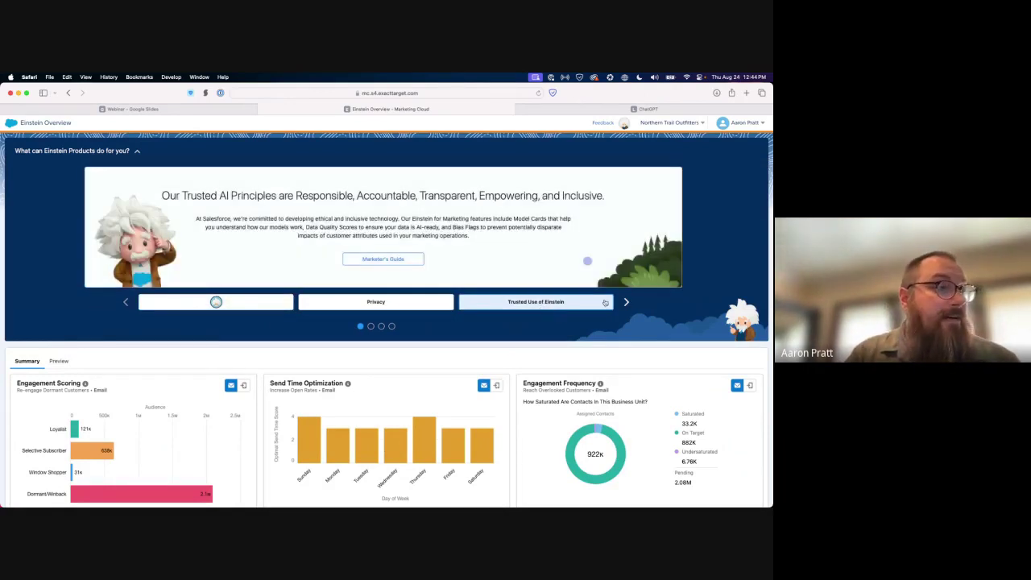
click(627, 302)
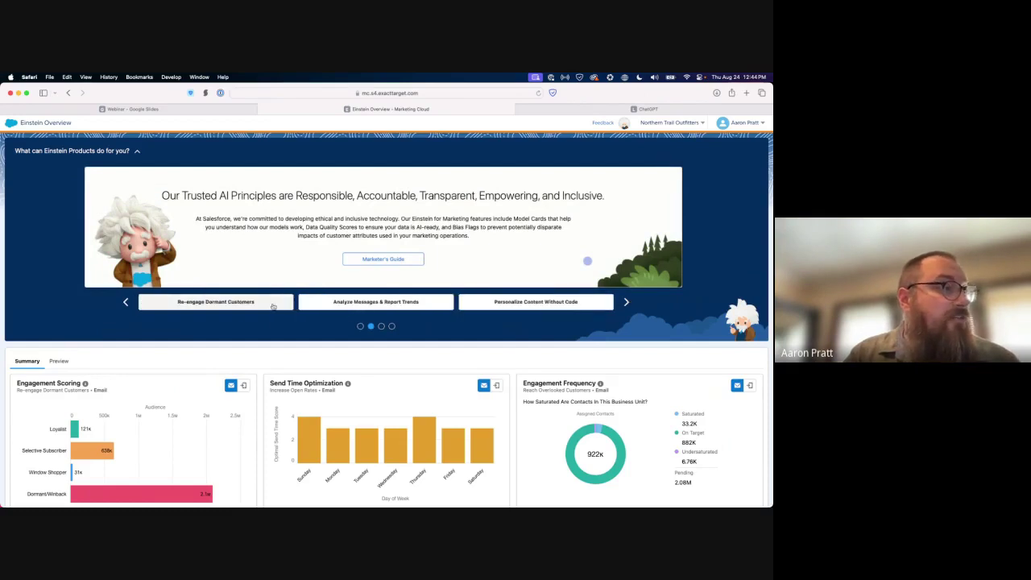
click(273, 305)
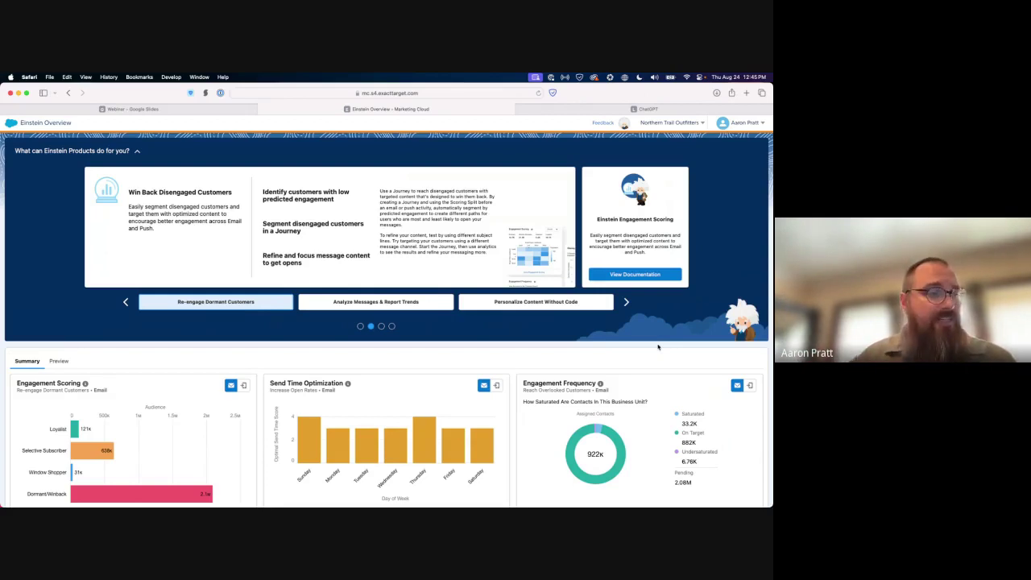
Go to the full Einstein Copy Insights page from the overview's Copy Insights summary
scroll(474, 392, down, 2)
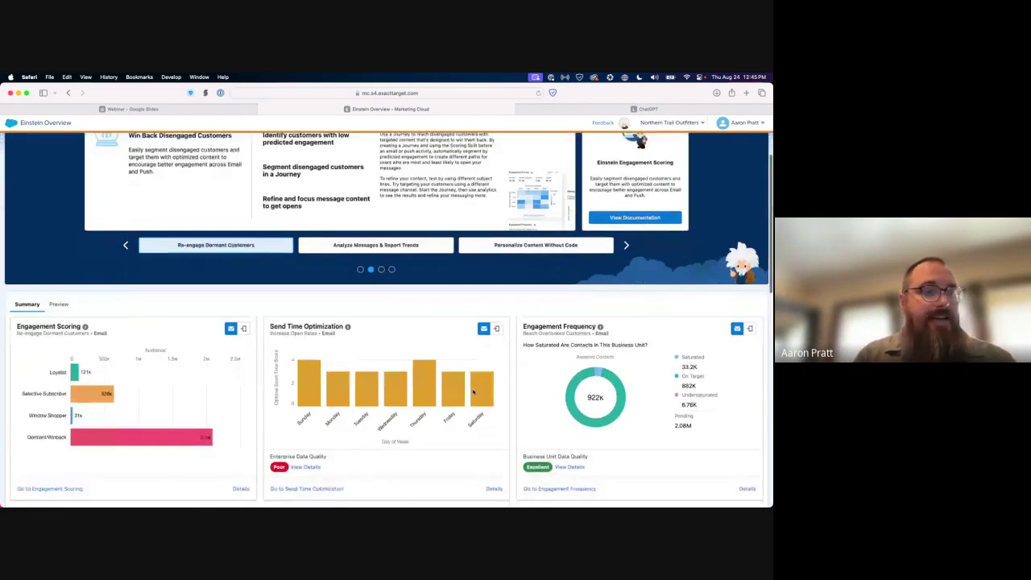
scroll(473, 392, down, 6)
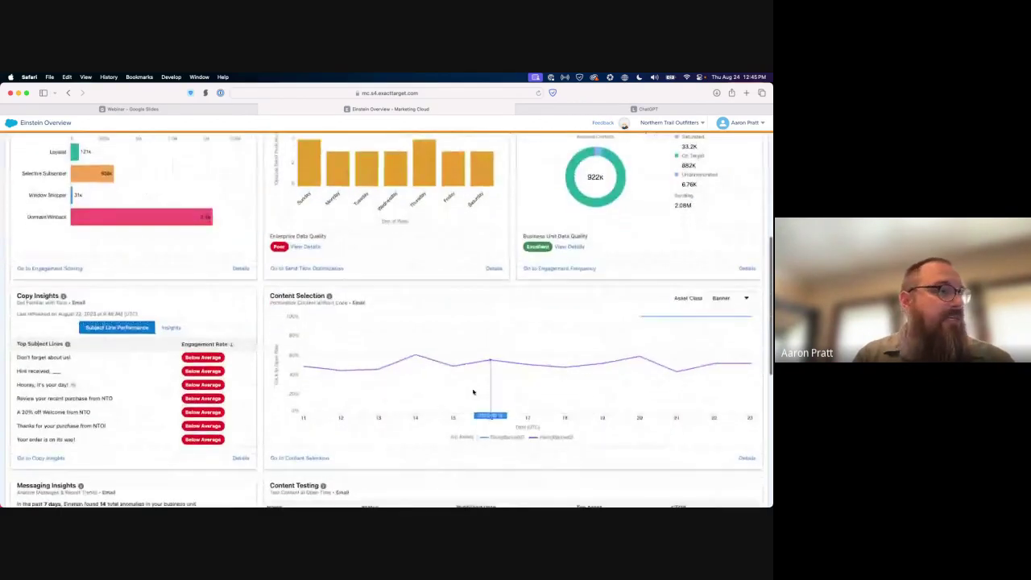
scroll(474, 392, down, 4)
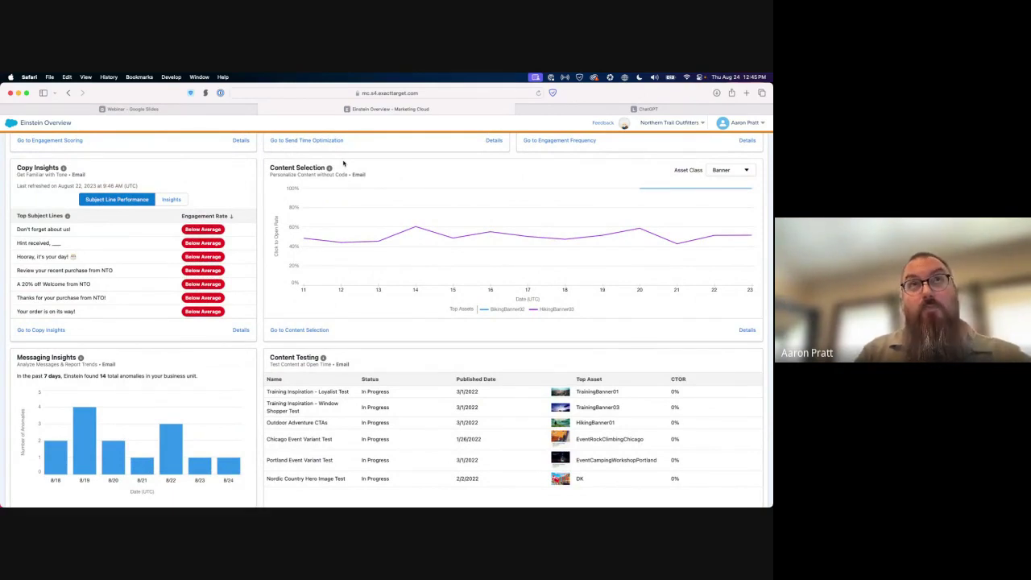
click(36, 330)
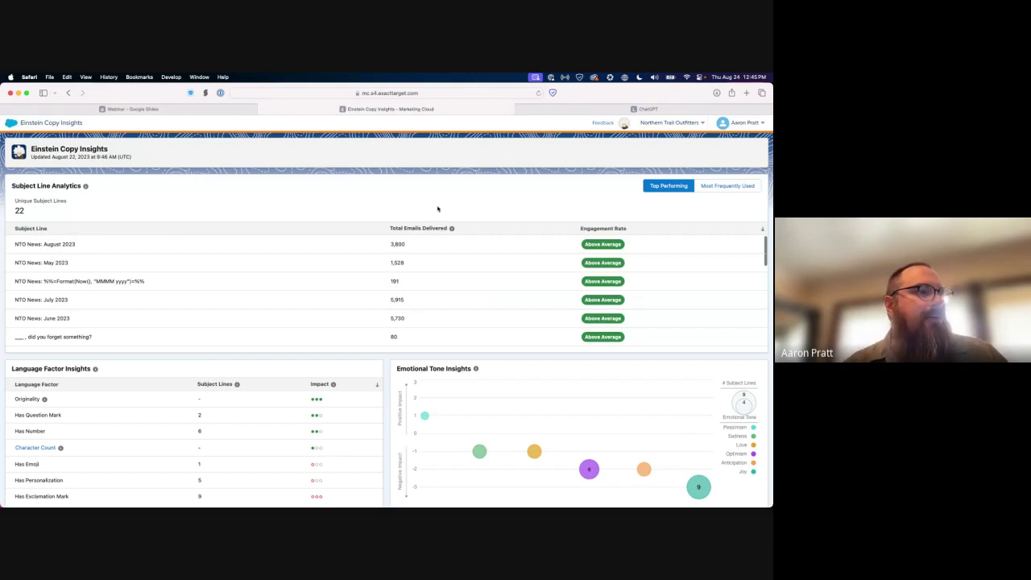
Examine the top-performing subject lines and their engagement rates in Subject Line Analytics
scroll(604, 244, down, 2)
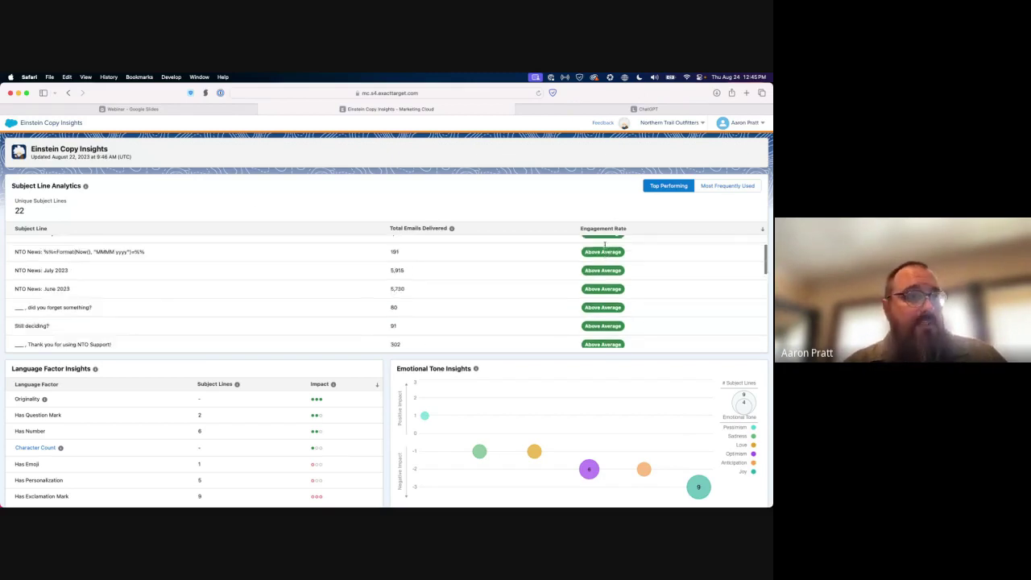
scroll(604, 244, down, 3)
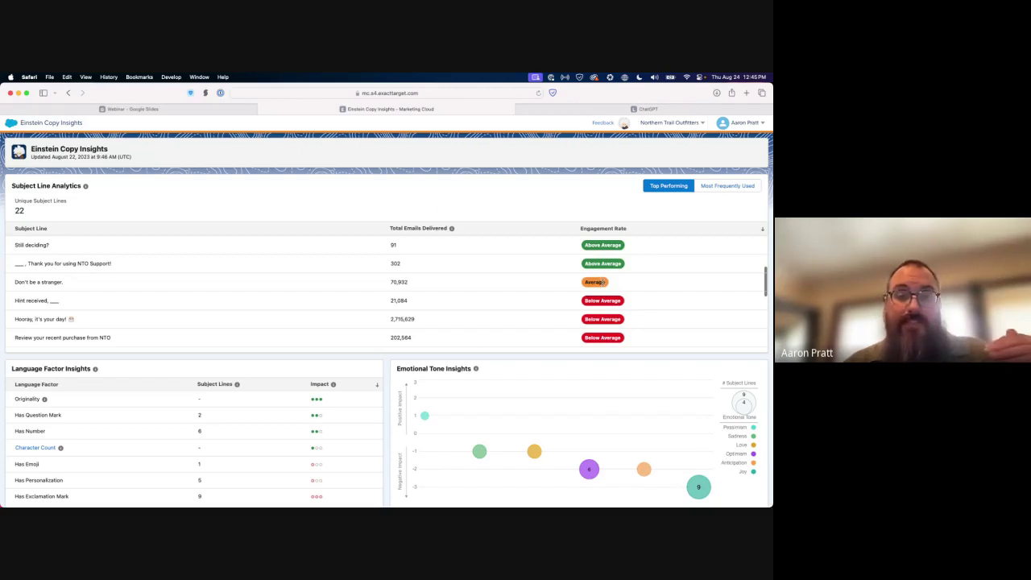
scroll(594, 282, up, 5)
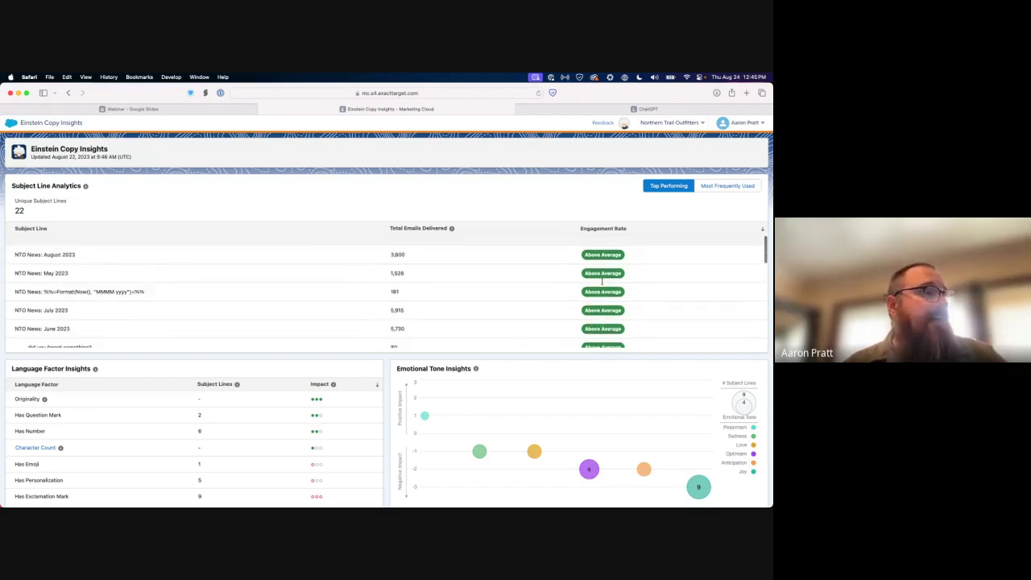
scroll(217, 322, down, 2)
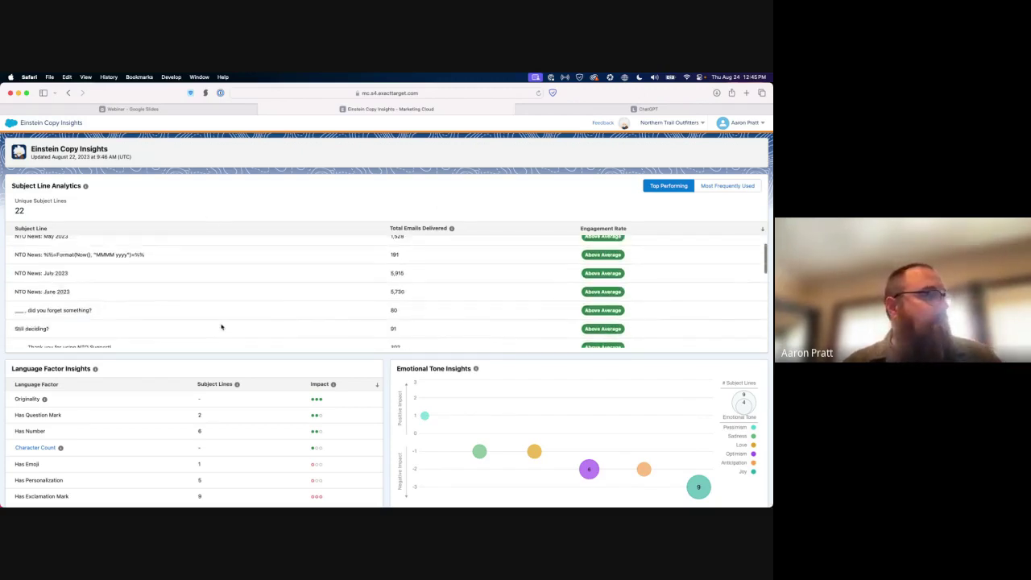
Examine the Language Factor Insights impact ratings and the Emotional Tone Insights chart for the subject lines
scroll(241, 376, down, 4)
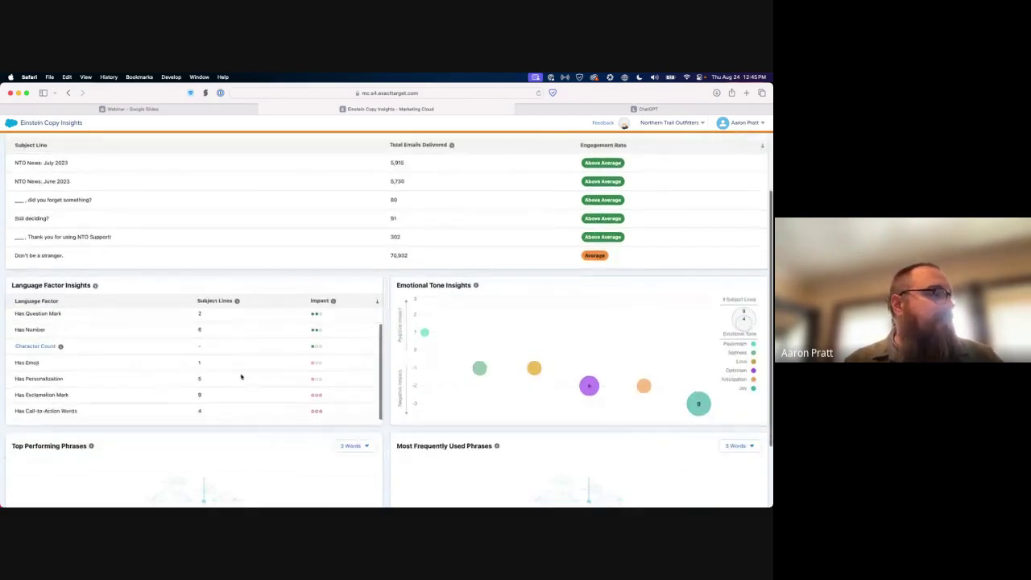
scroll(241, 376, up, 2)
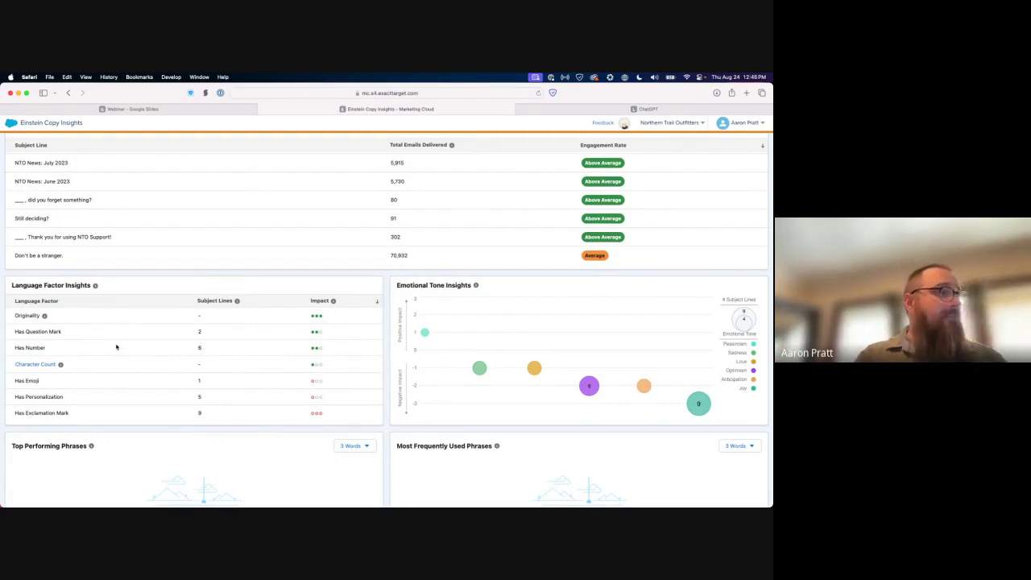
scroll(116, 346, up, 1)
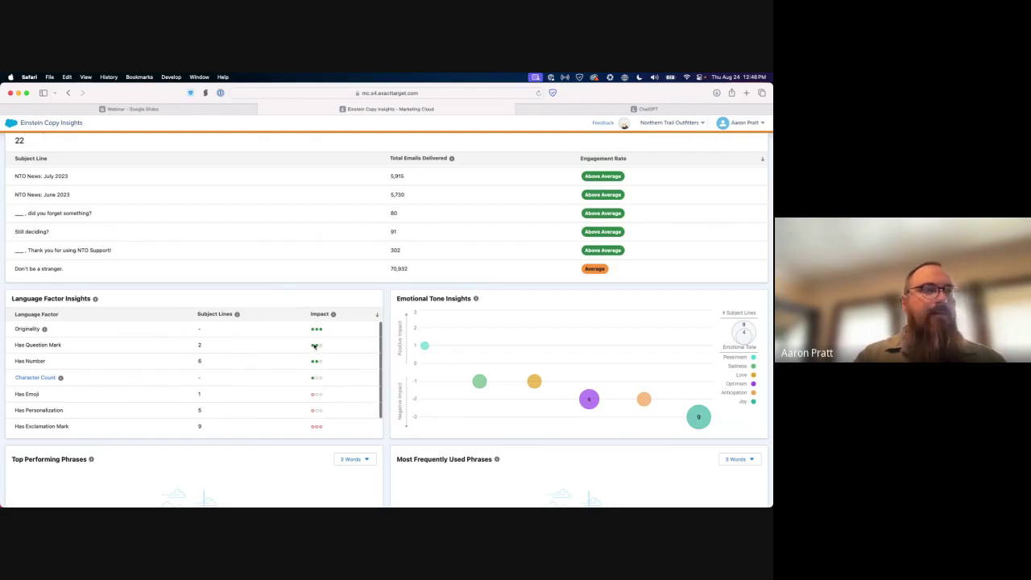
mouse_move(315, 349)
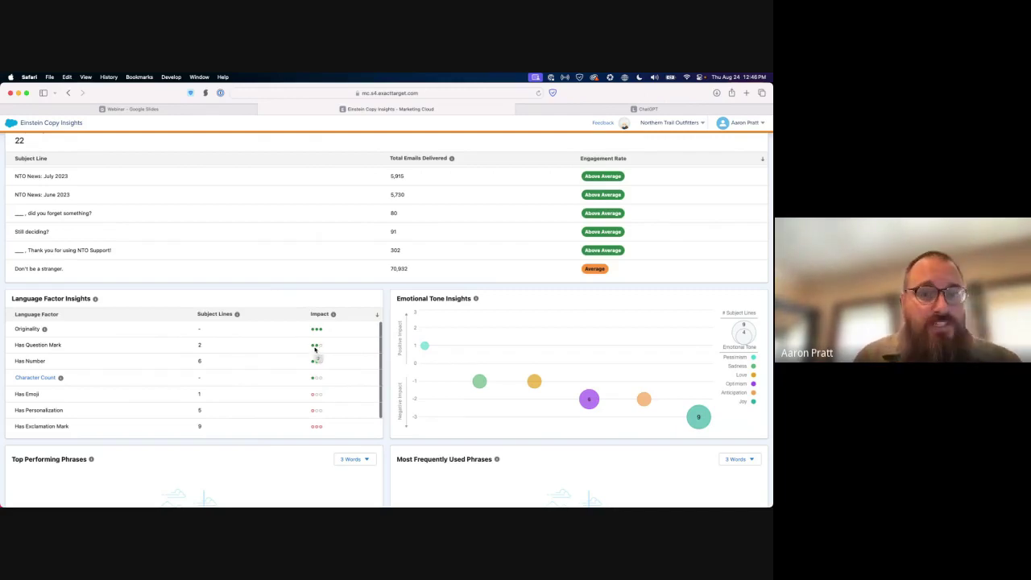
scroll(315, 349, down, 3)
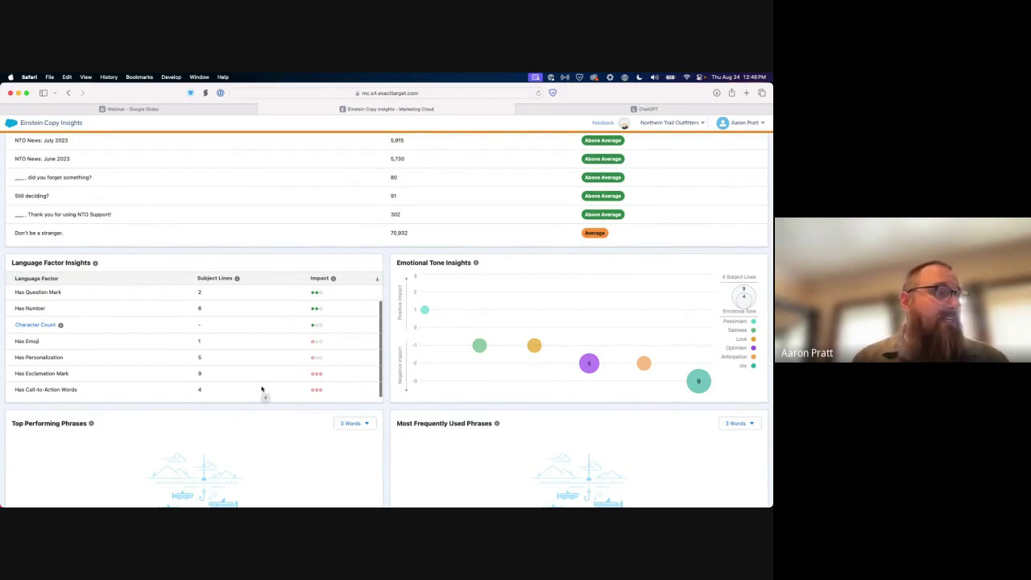
scroll(261, 389, up, 3)
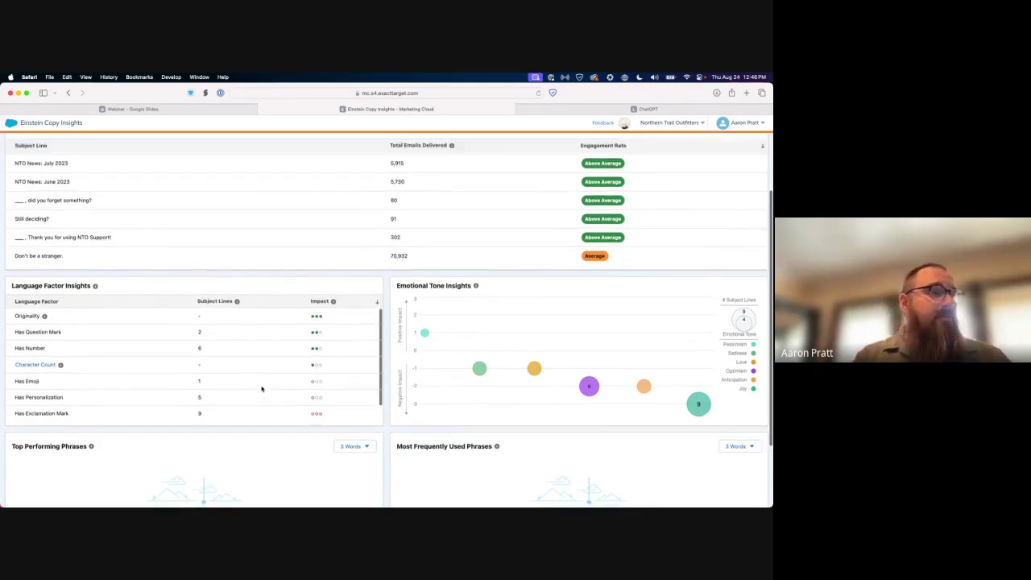
scroll(261, 389, up, 2)
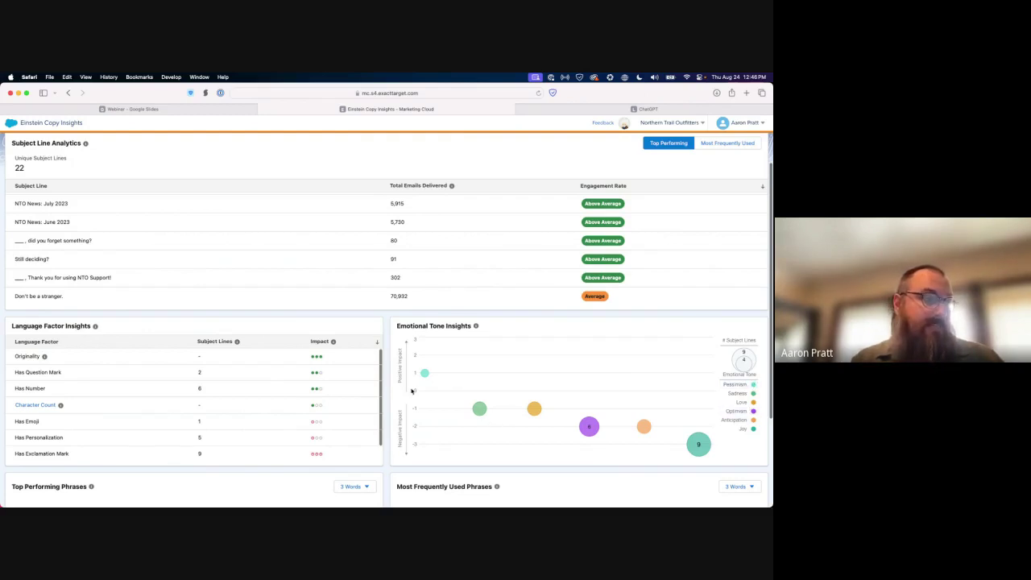
mouse_move(427, 375)
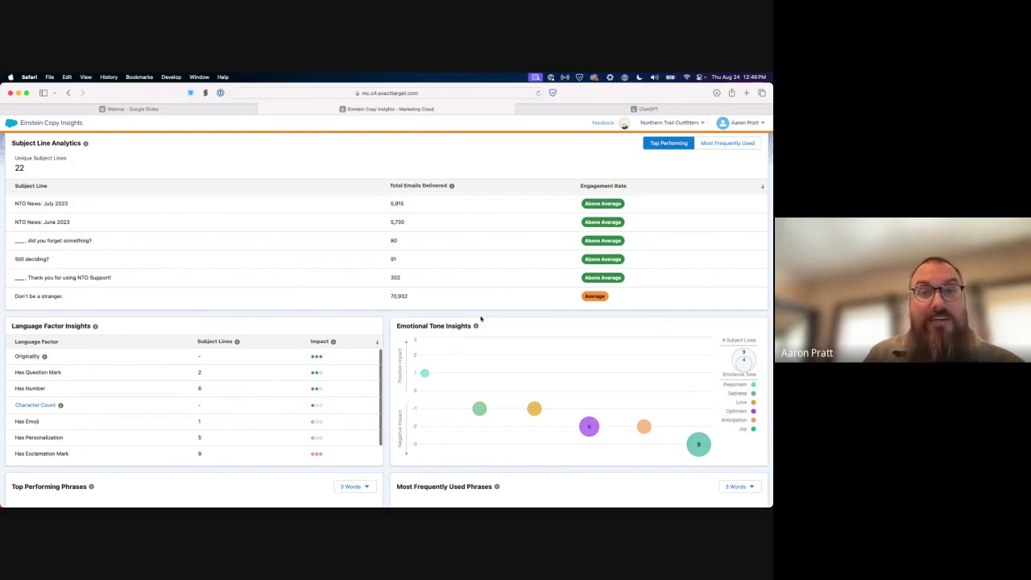
Leave Copy Insights and return to the Einstein Overview page
scroll(481, 318, up, 2)
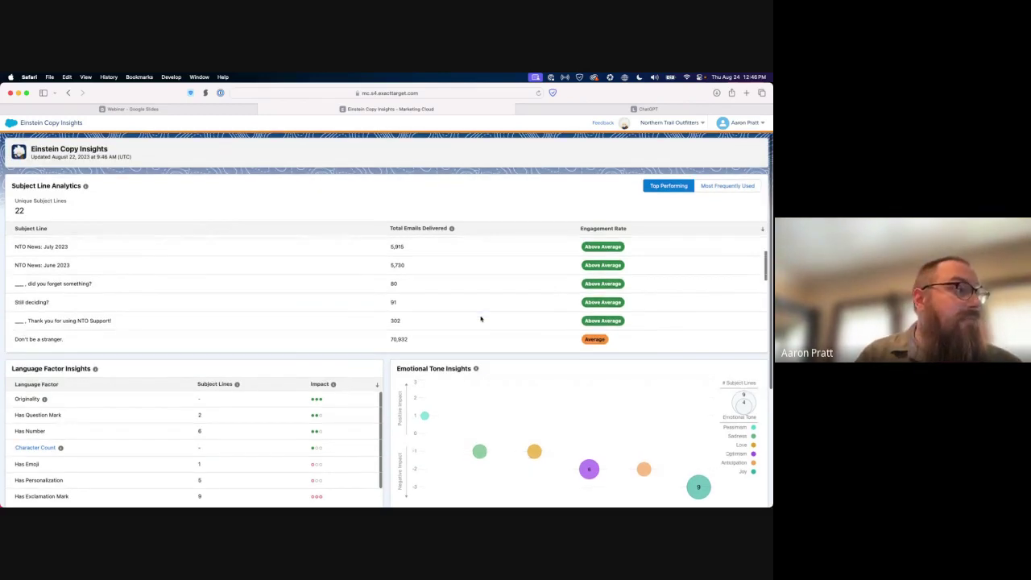
scroll(427, 266, up, 2)
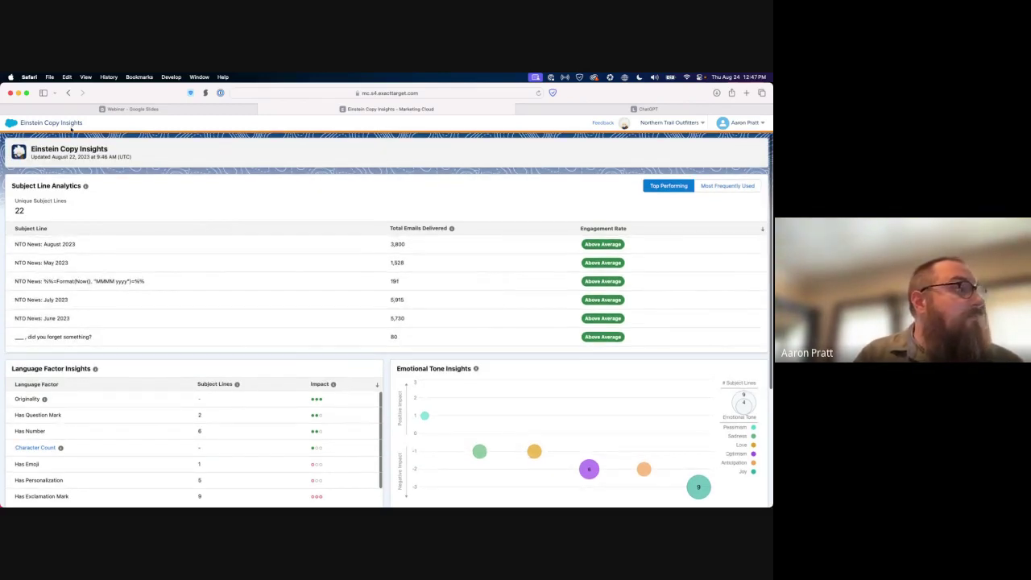
mouse_move(71, 129)
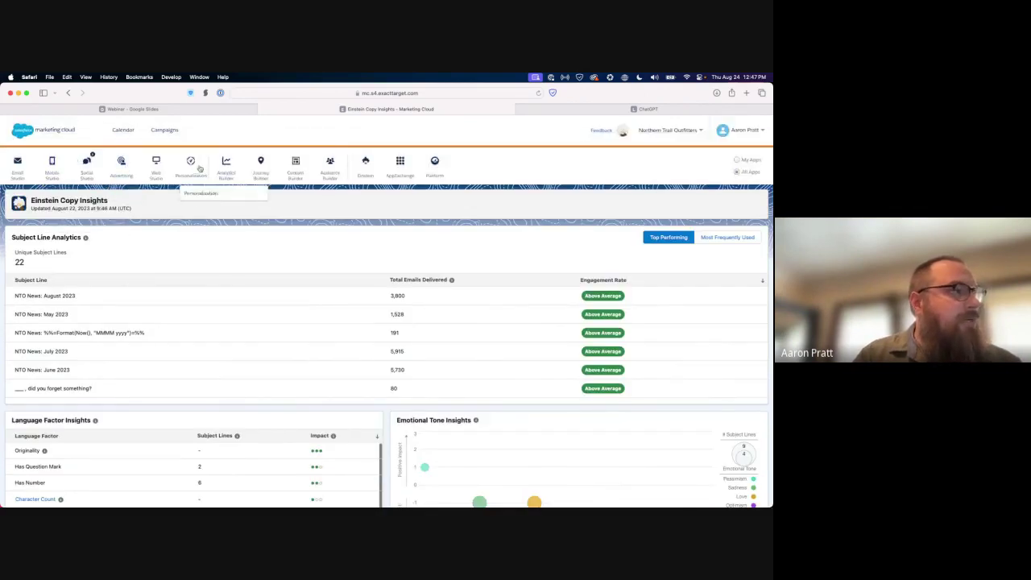
mouse_move(362, 168)
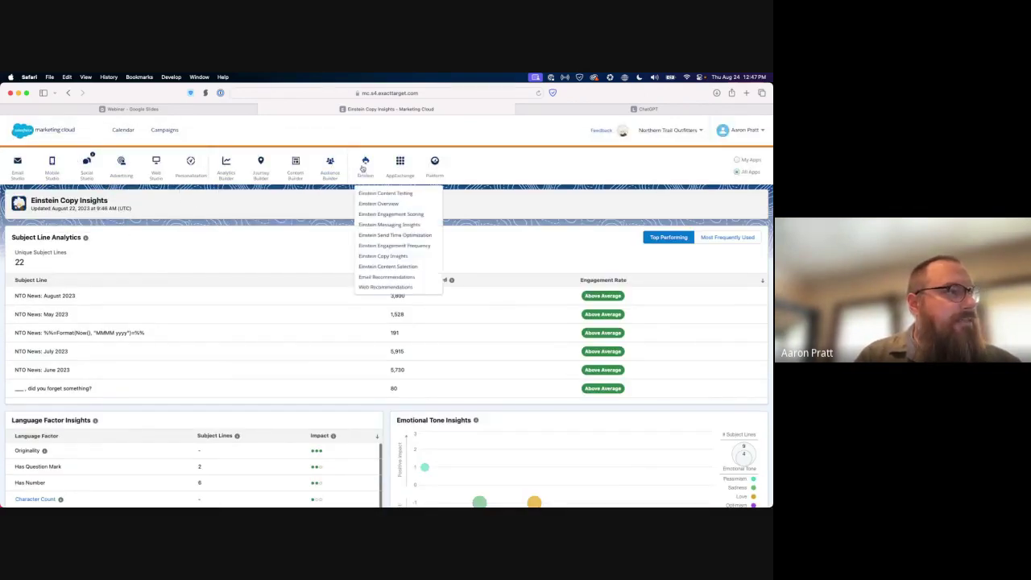
click(375, 204)
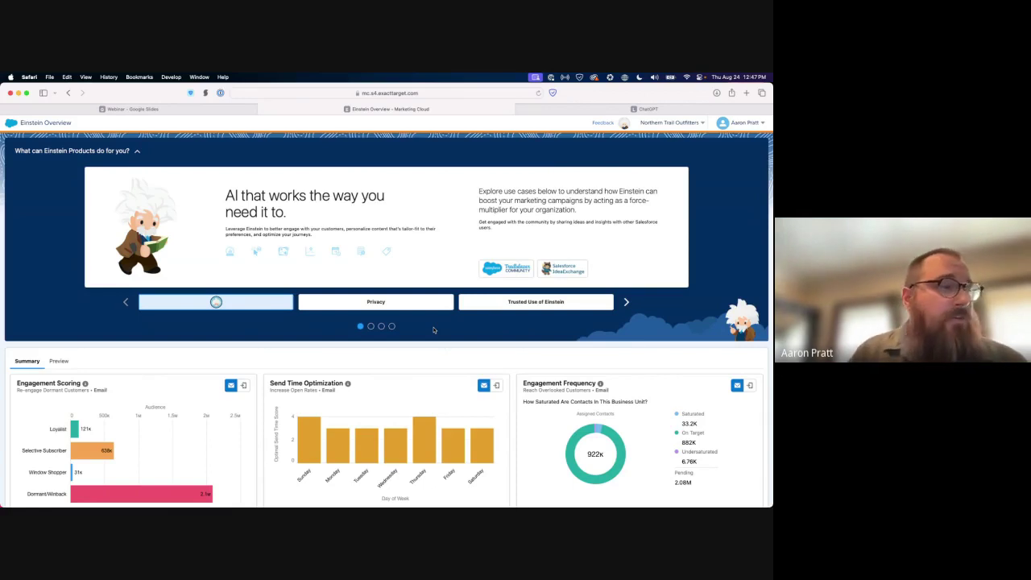
Review the Einstein Overview summary charts from Engagement Scoring down to Messaging Insights and the Content Testing list
scroll(509, 337, down, 3)
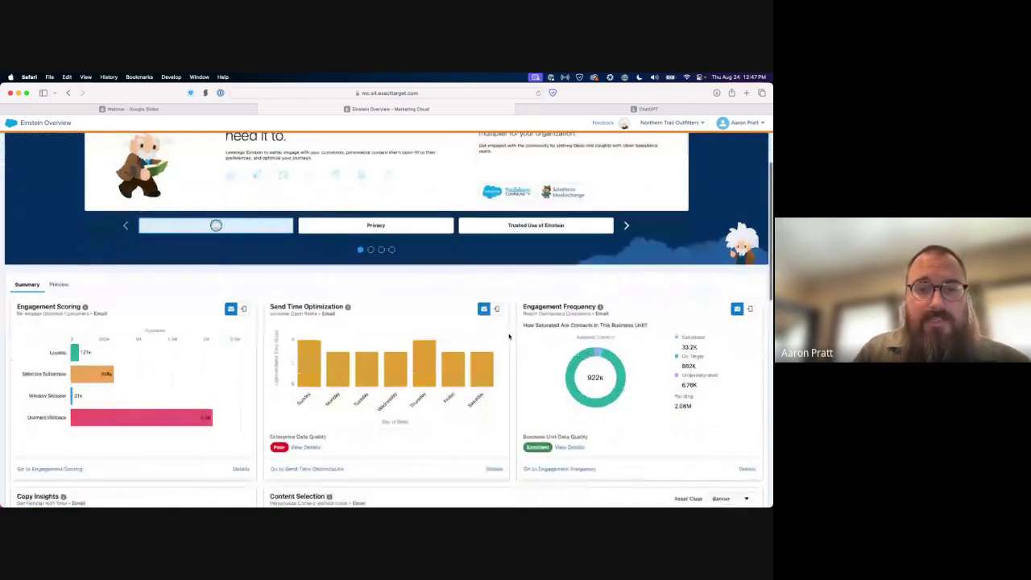
scroll(509, 337, down, 1)
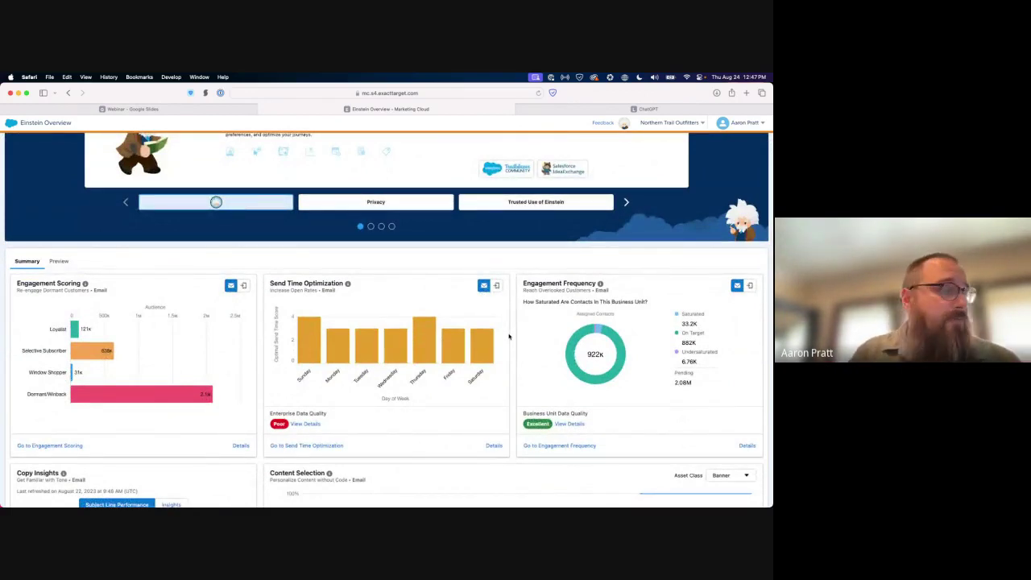
scroll(509, 337, down, 5)
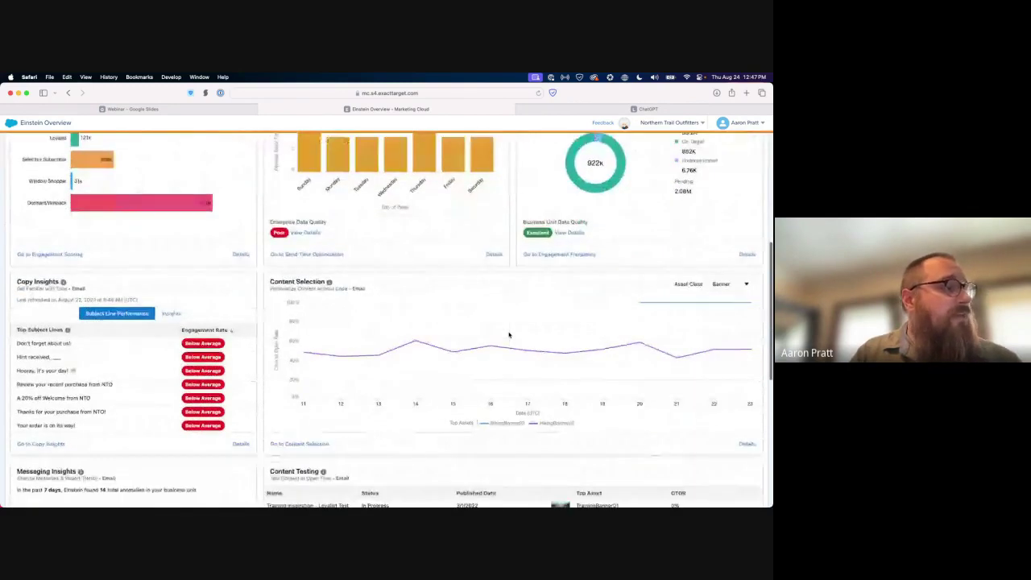
scroll(510, 335, down, 4)
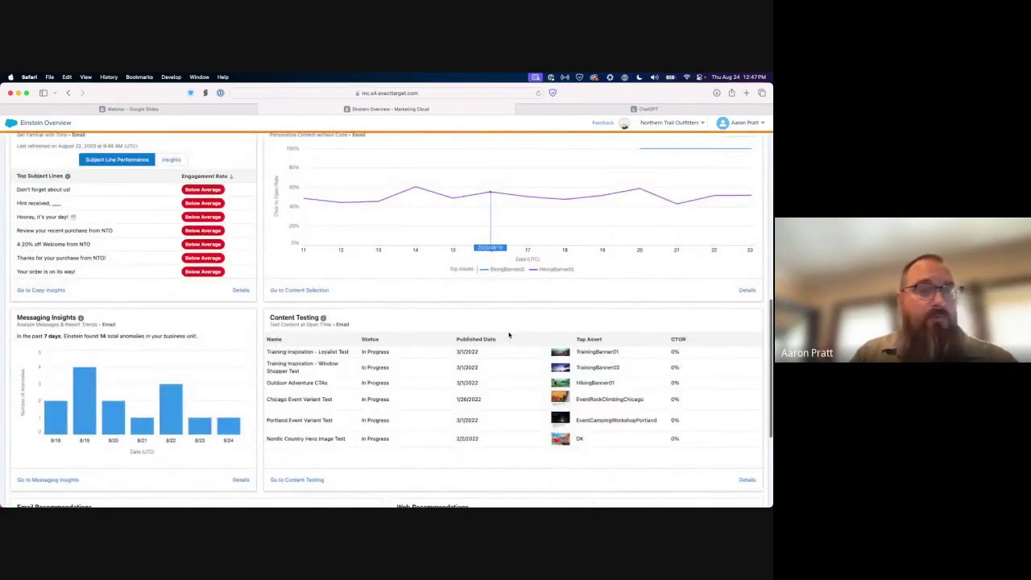
scroll(510, 335, down, 2)
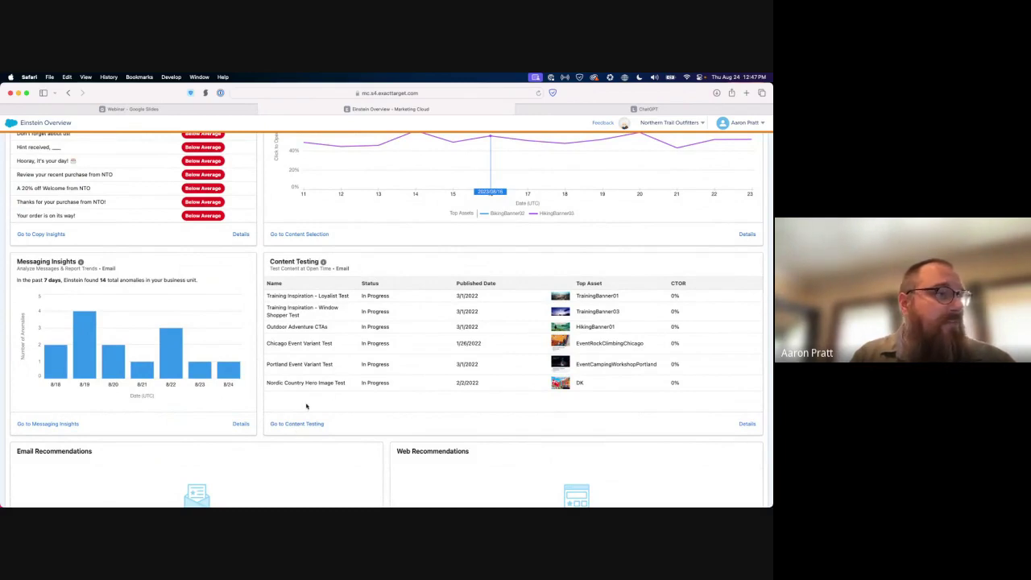
scroll(308, 407, up, 1)
scroll(335, 362, down, 1)
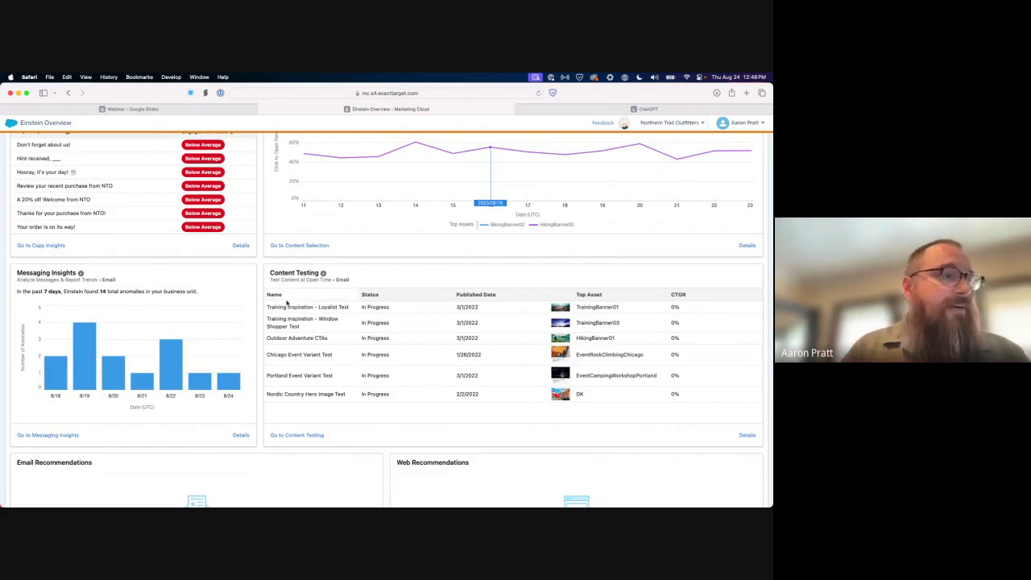
Open Content Testing from the overview and review the details and results of the Training Inspiration - Window Shopper Test
click(295, 435)
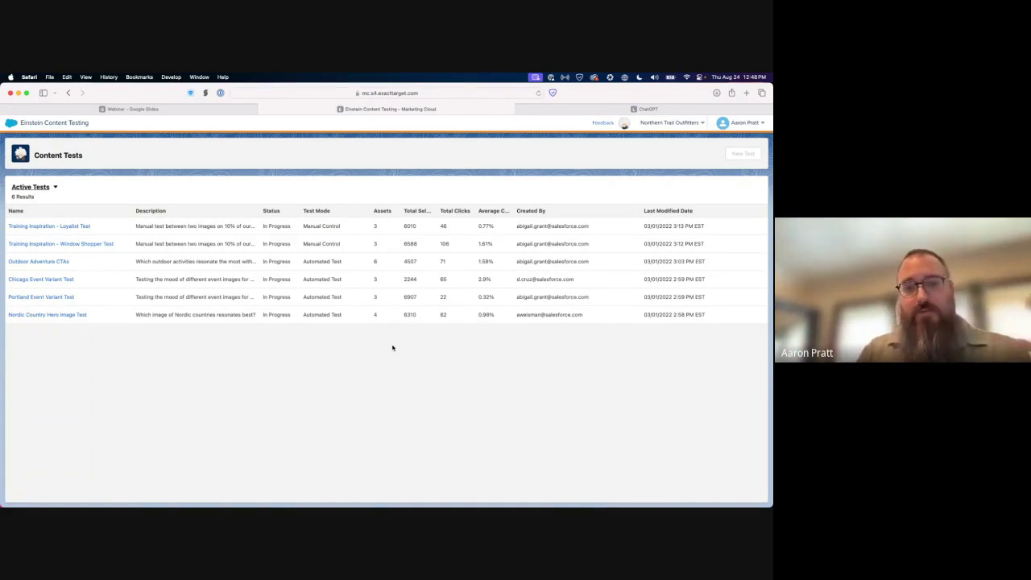
click(89, 244)
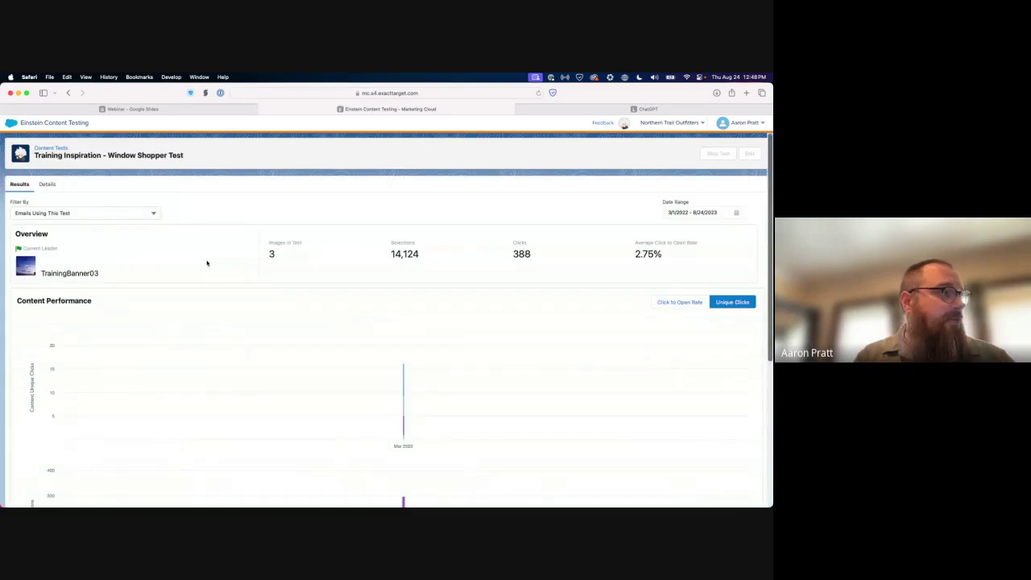
click(49, 184)
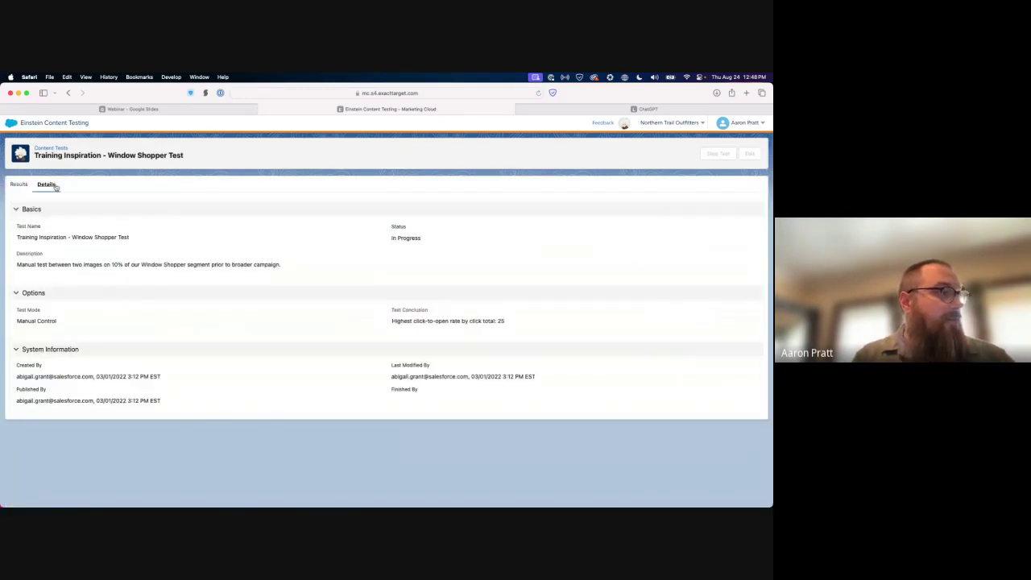
click(18, 185)
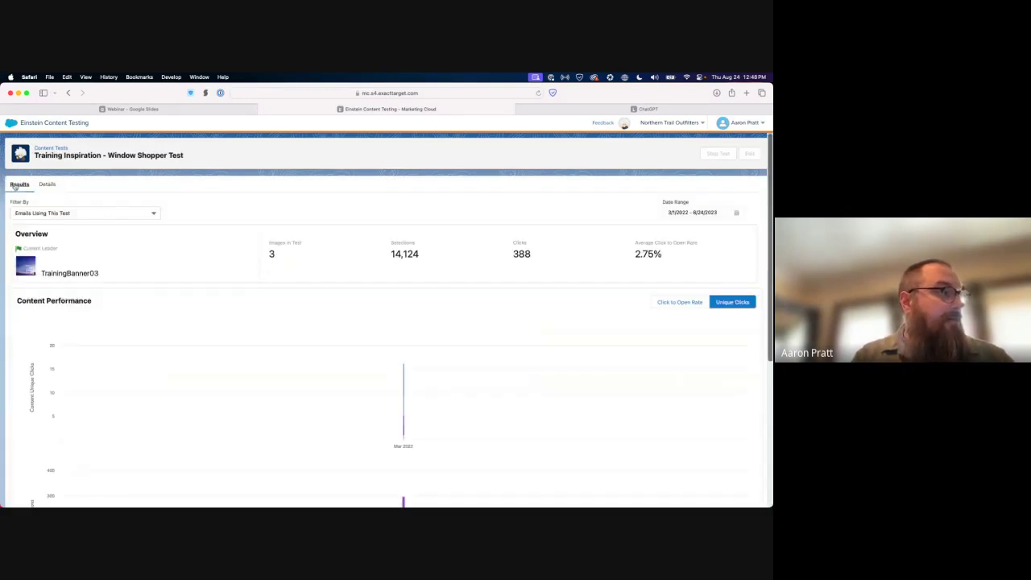
click(46, 149)
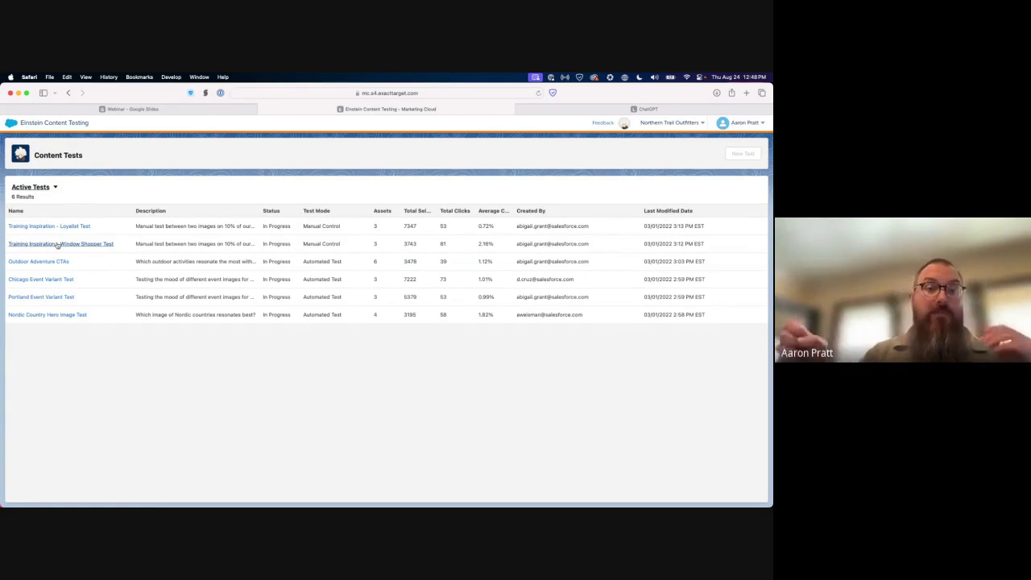
click(58, 244)
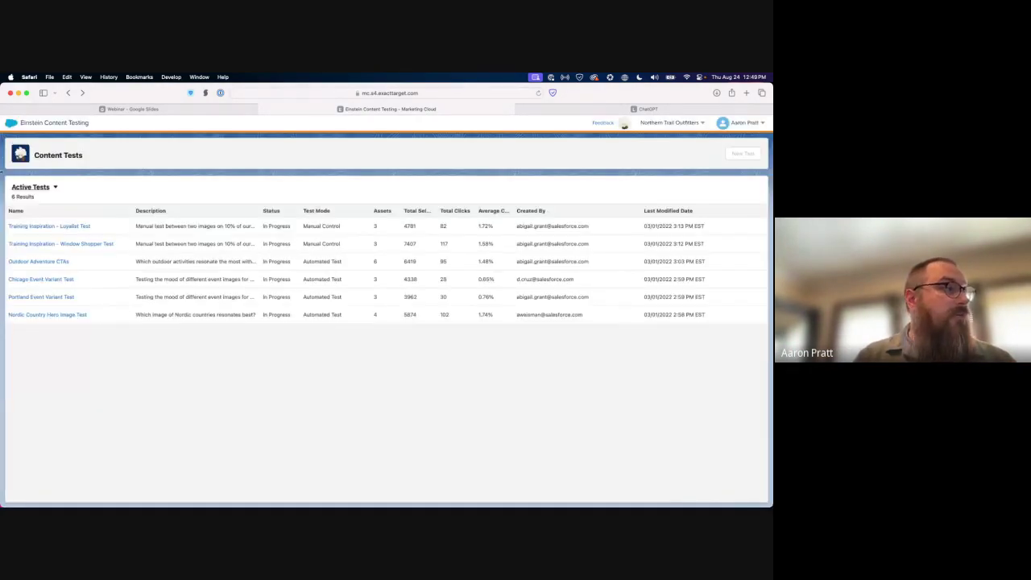
Go from Content Testing to the Einstein Overview and examine the Engagement Scoring, Send Time Optimization and Engagement Frequency summaries
mouse_move(9, 127)
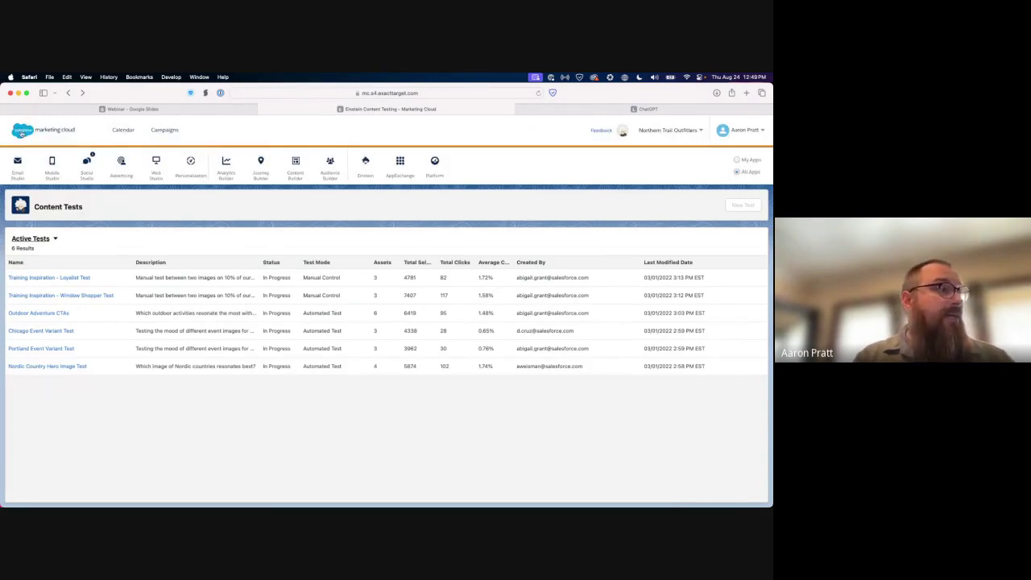
mouse_move(49, 171)
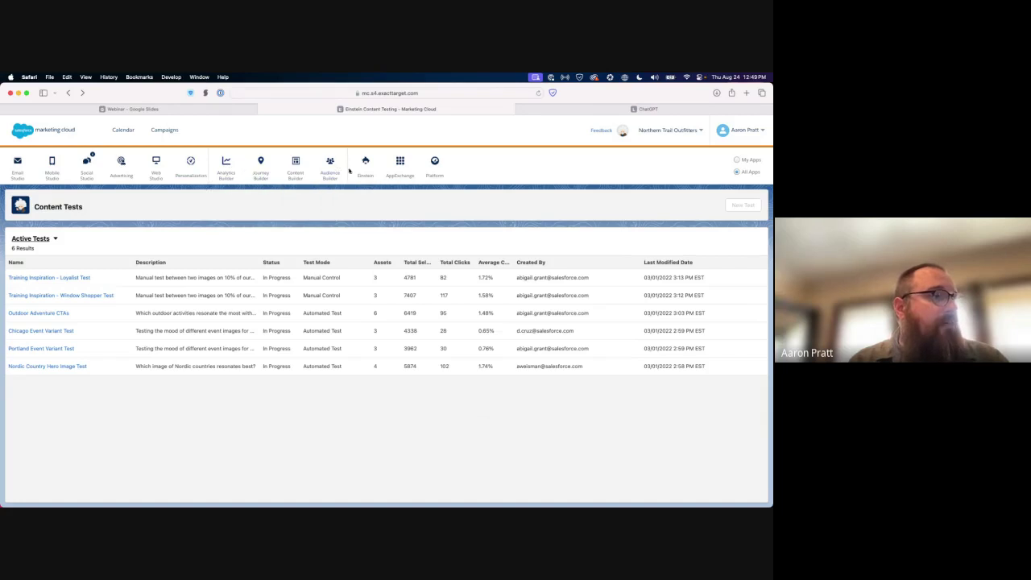
mouse_move(364, 171)
click(374, 205)
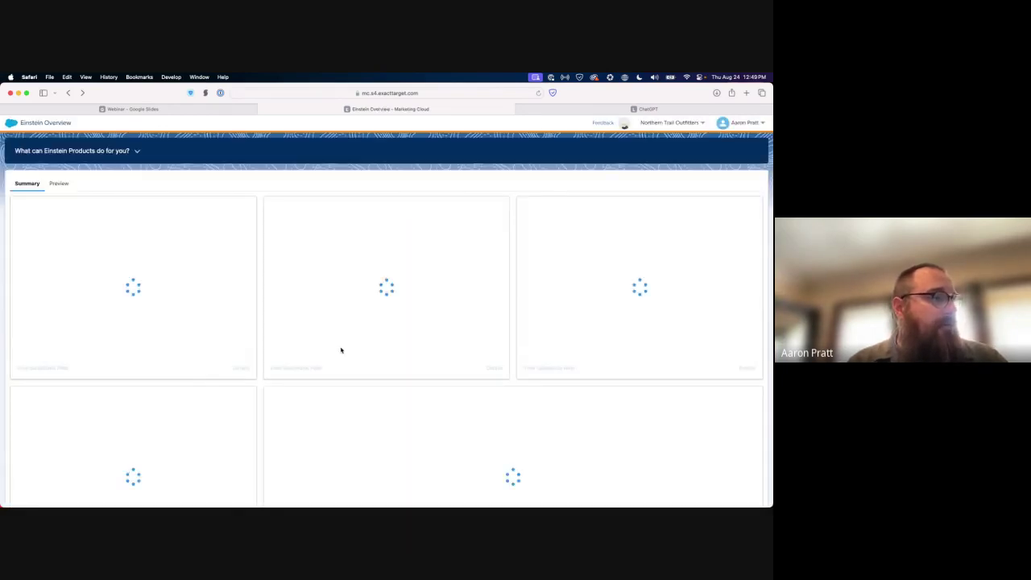
scroll(341, 349, down, 5)
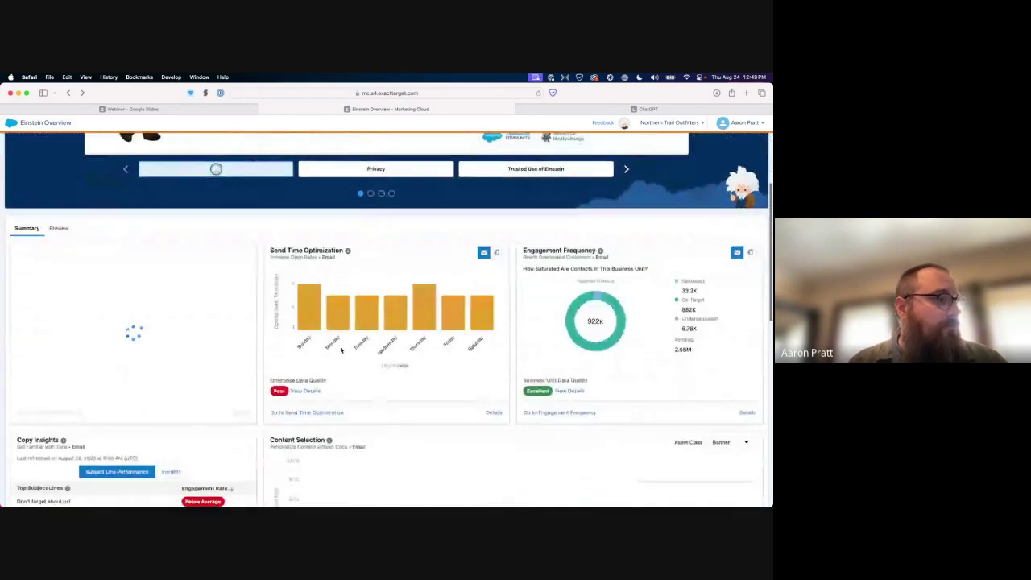
scroll(341, 349, down, 2)
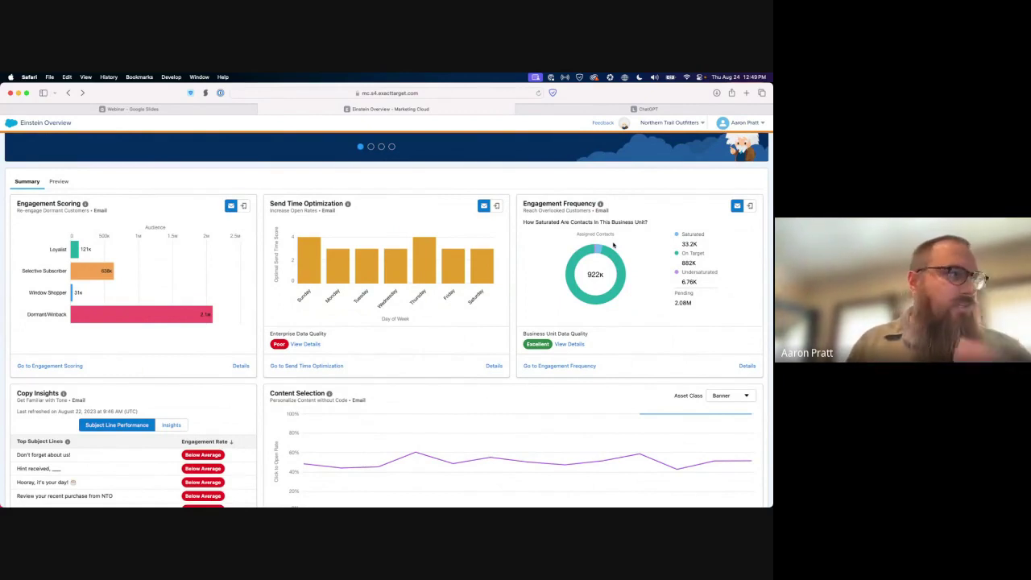
Open Einstein Engagement Scoring for email, examine the predicted engagement personas and prediction cards, and return to the Marketing Cloud dashboard
click(65, 367)
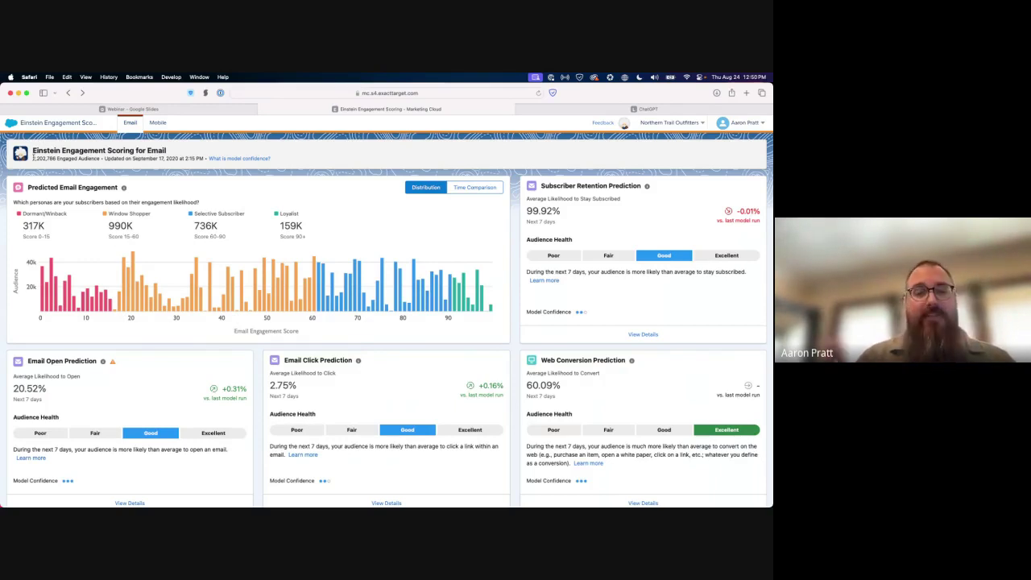
scroll(33, 159, down, 1)
scroll(33, 158, left, 5)
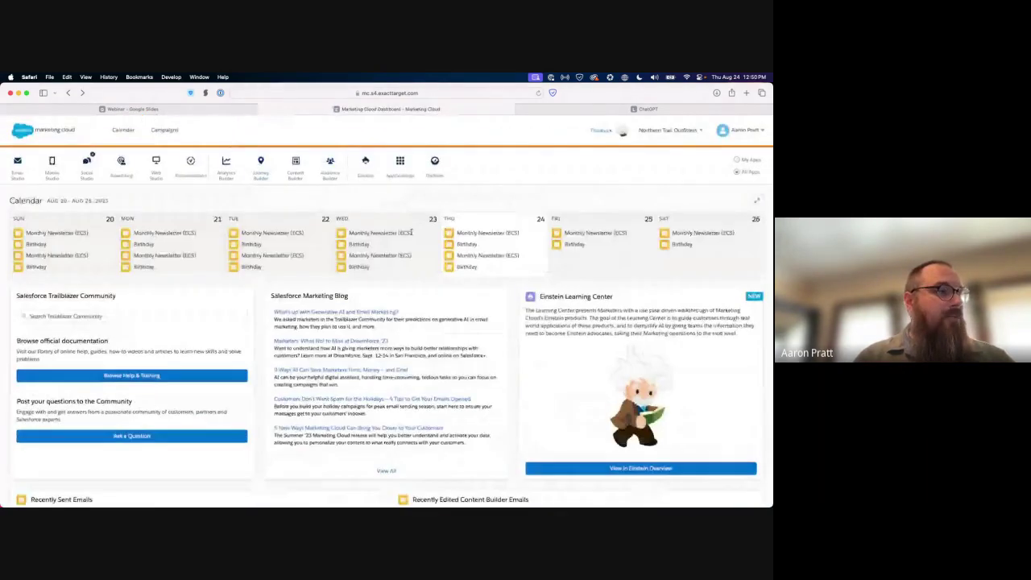
Reopen the Einstein Overview from the dashboard and go to Send Time Optimization from its summary card
mouse_move(367, 175)
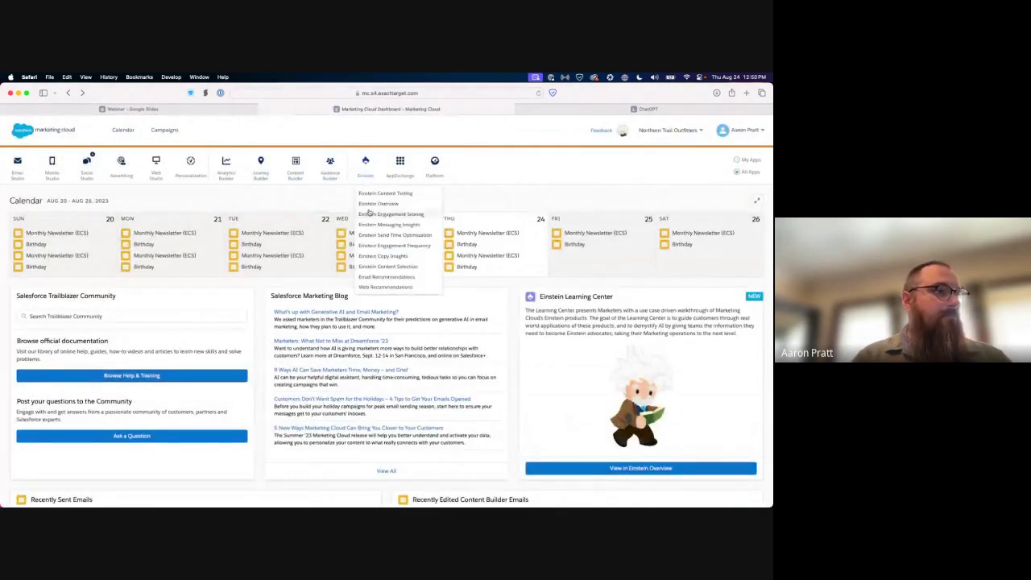
click(375, 205)
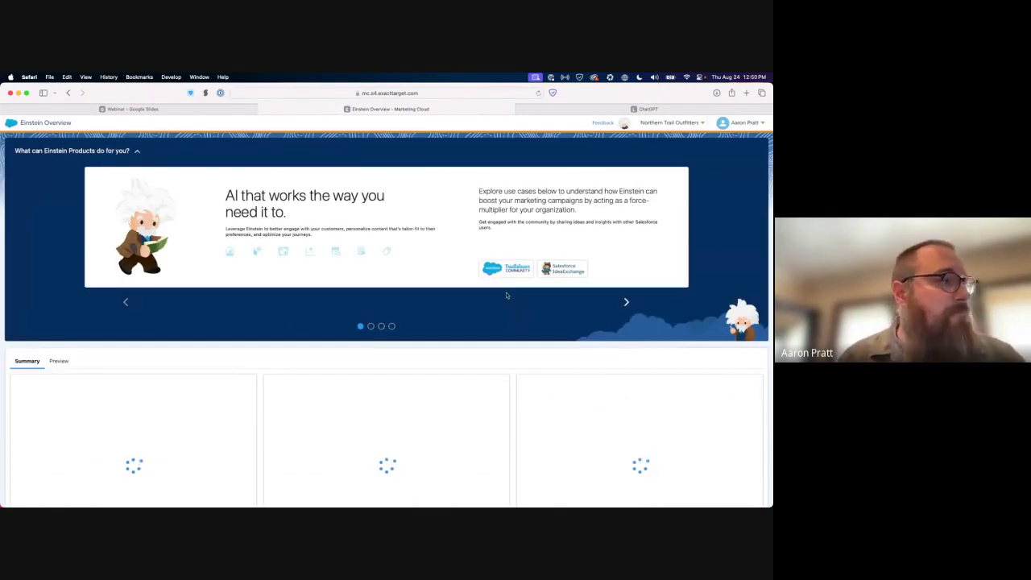
scroll(506, 296, down, 1)
scroll(507, 296, down, 1)
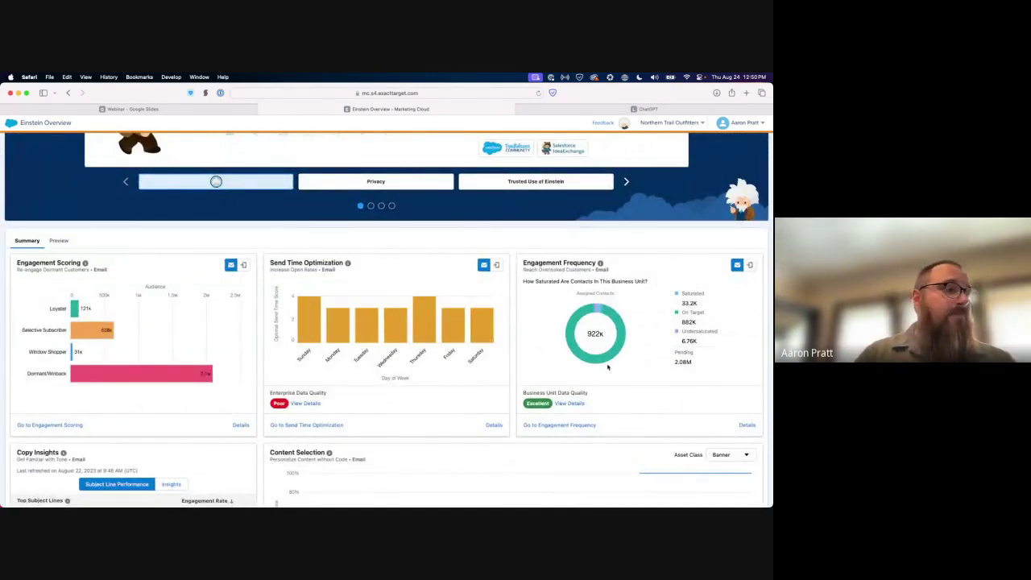
click(316, 424)
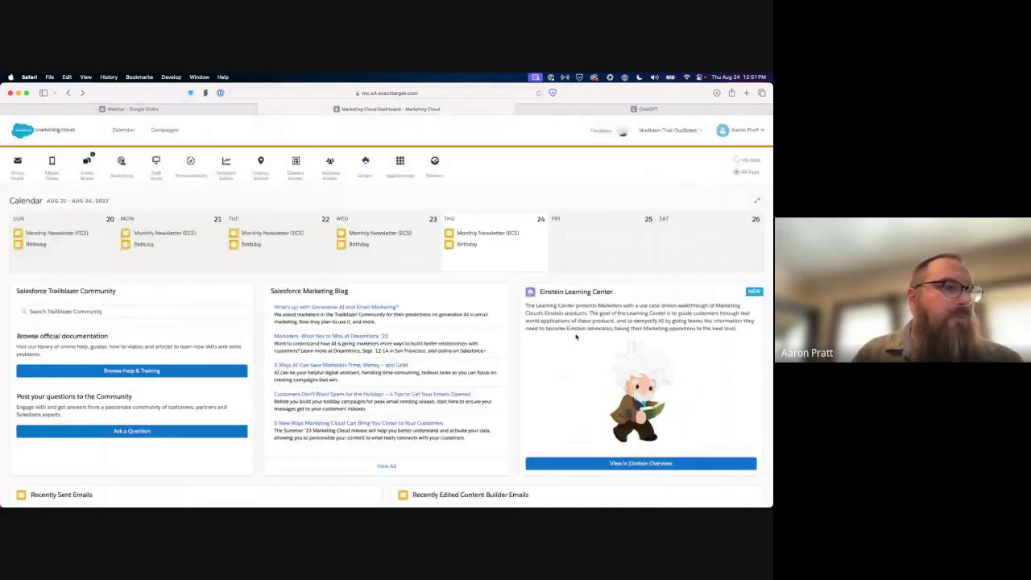
Return to the Einstein Overview from the dashboard and look over its summary charts once more
mouse_move(361, 184)
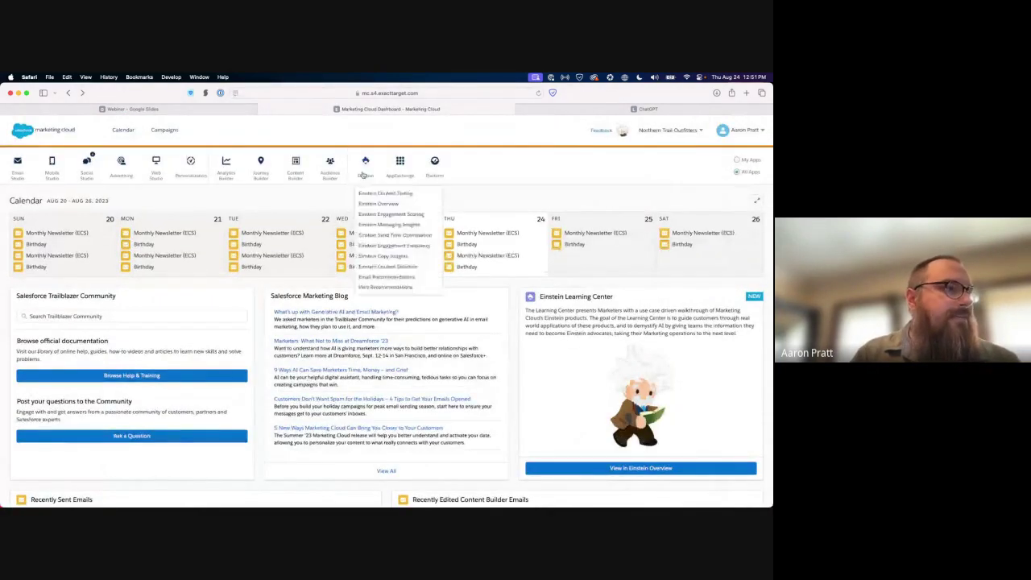
click(374, 204)
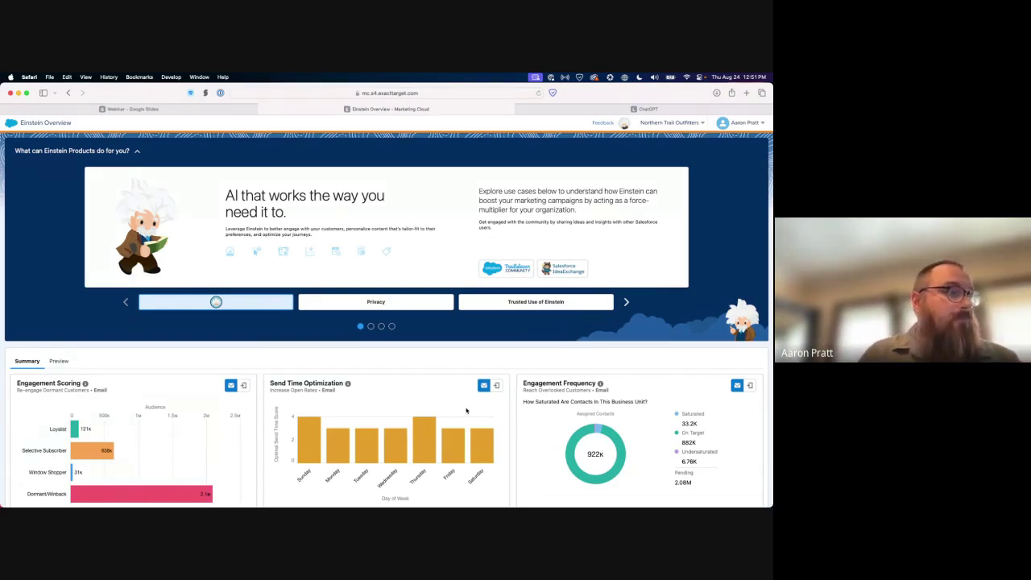
scroll(156, 369, down, 5)
scroll(157, 369, up, 5)
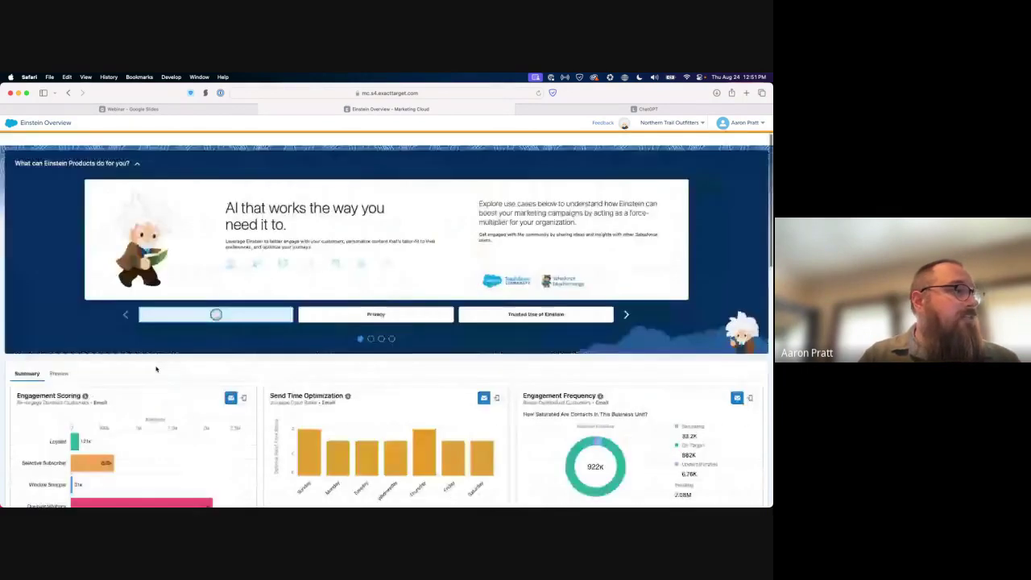
Switch to the webinar presentation in Google Slides and advance from the Demo slide to the Recommended For You slide
click(172, 109)
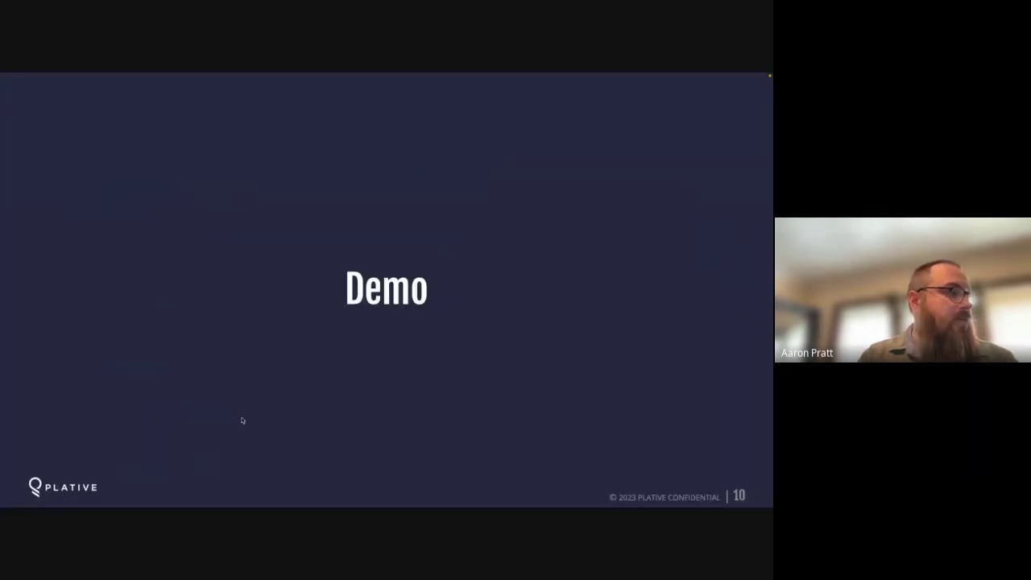
click(241, 419)
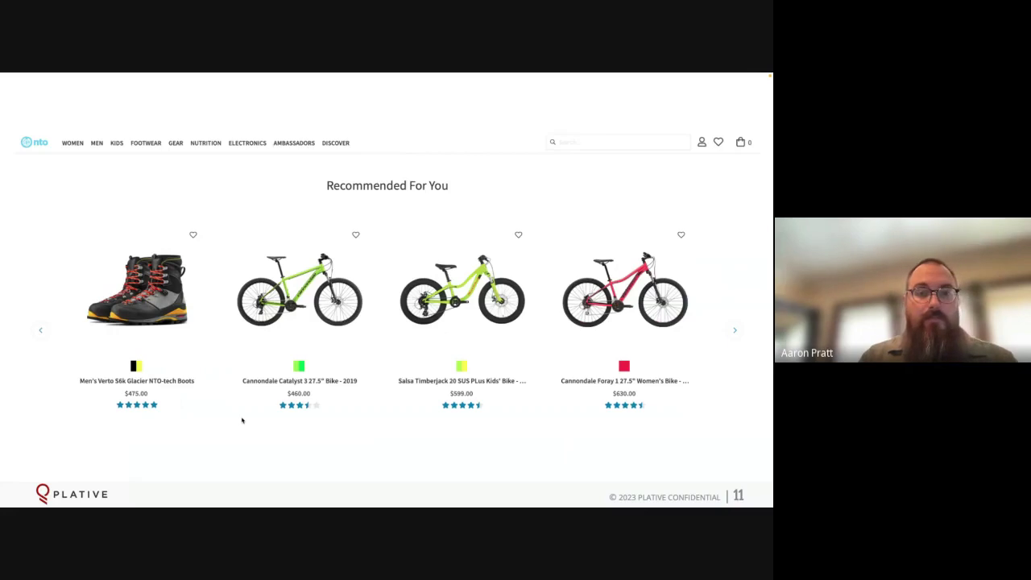